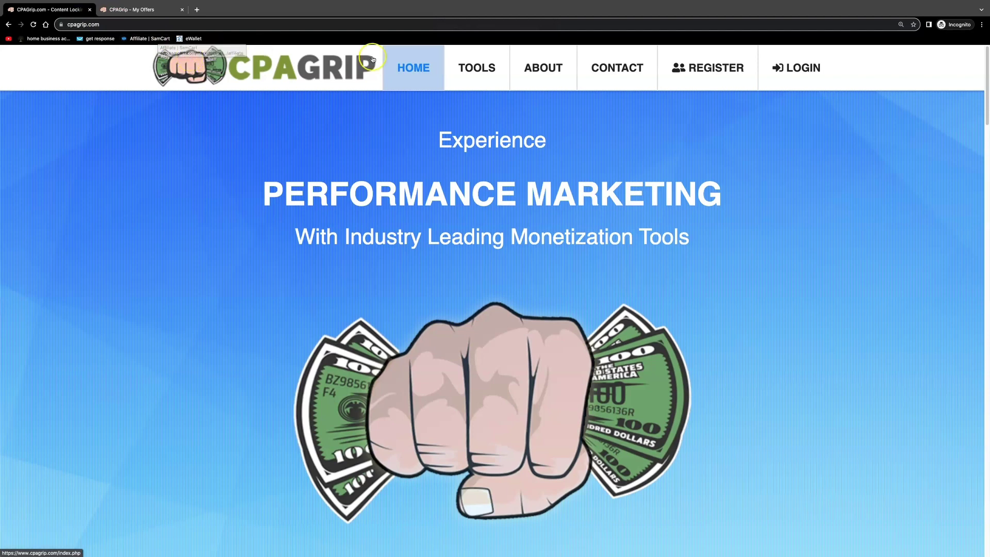
Open CPAGrip's new-member registration form from the REGISTER link
{"action": "mouse_move", "coordinate": [550, 82]}
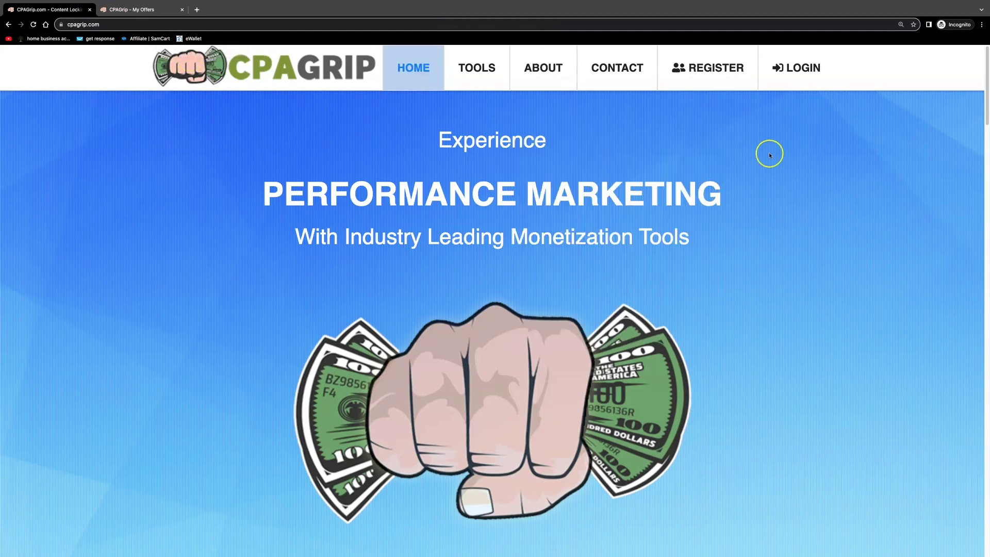
{"action": "left_click", "coordinate": [696, 86]}
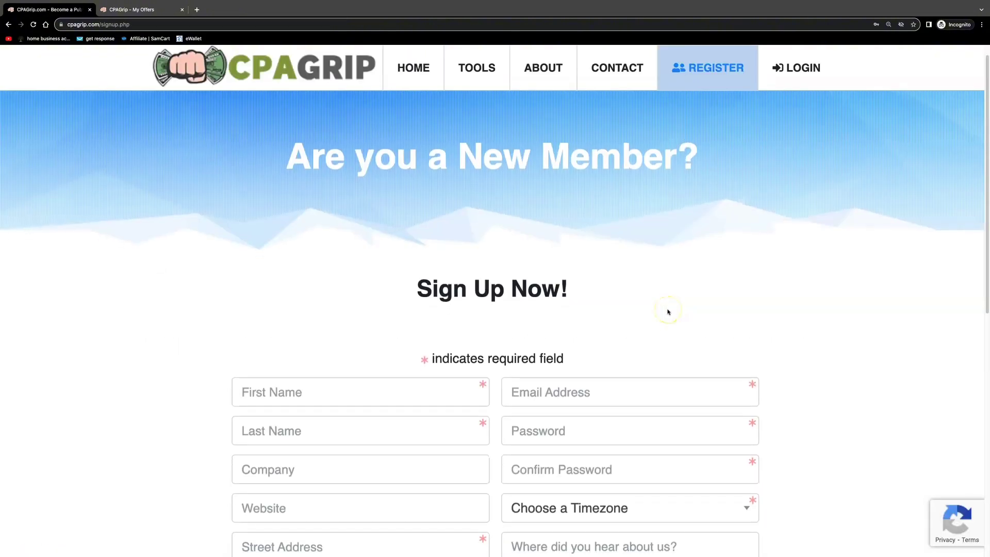
Scroll through the sign-up form's required fields and agreement checkboxes
{"action": "scroll", "coordinate": [667, 311], "scroll_direction": "down", "scroll_amount": 4}
{"action": "scroll", "coordinate": [332, 229], "scroll_direction": "down", "scroll_amount": 1}
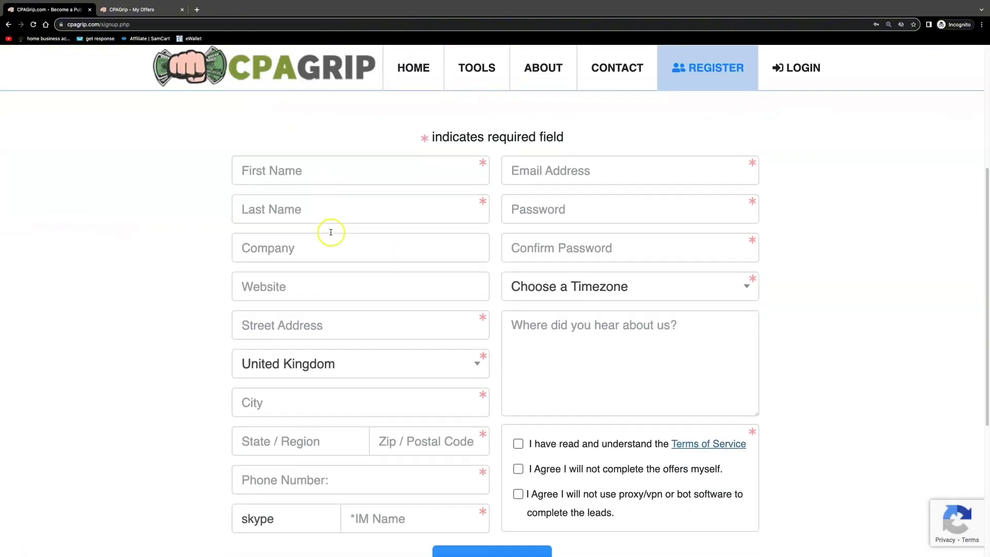
{"action": "scroll", "coordinate": [608, 312], "scroll_direction": "up", "scroll_amount": 3}
{"action": "scroll", "coordinate": [599, 319], "scroll_direction": "down", "scroll_amount": 1}
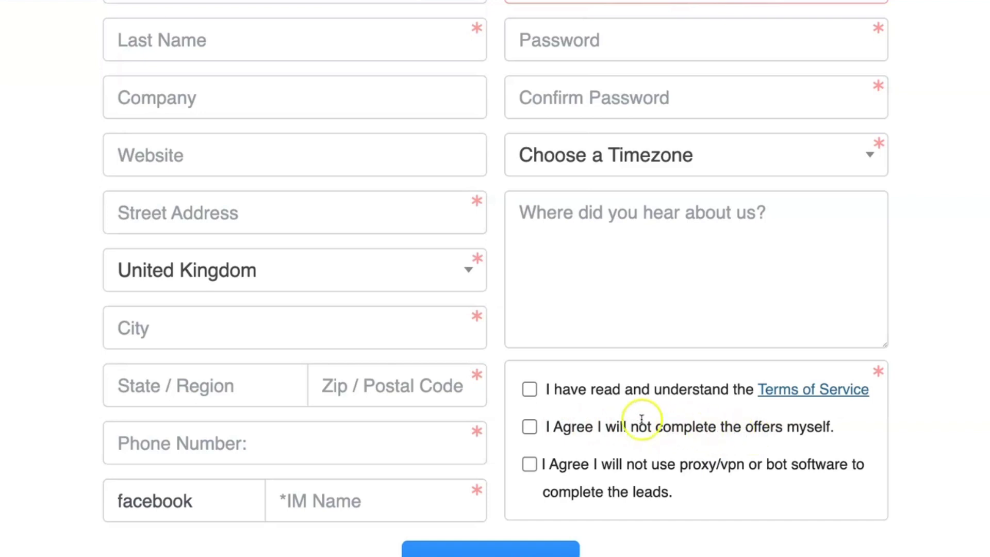
{"action": "scroll", "coordinate": [579, 413], "scroll_direction": "down", "scroll_amount": 1}
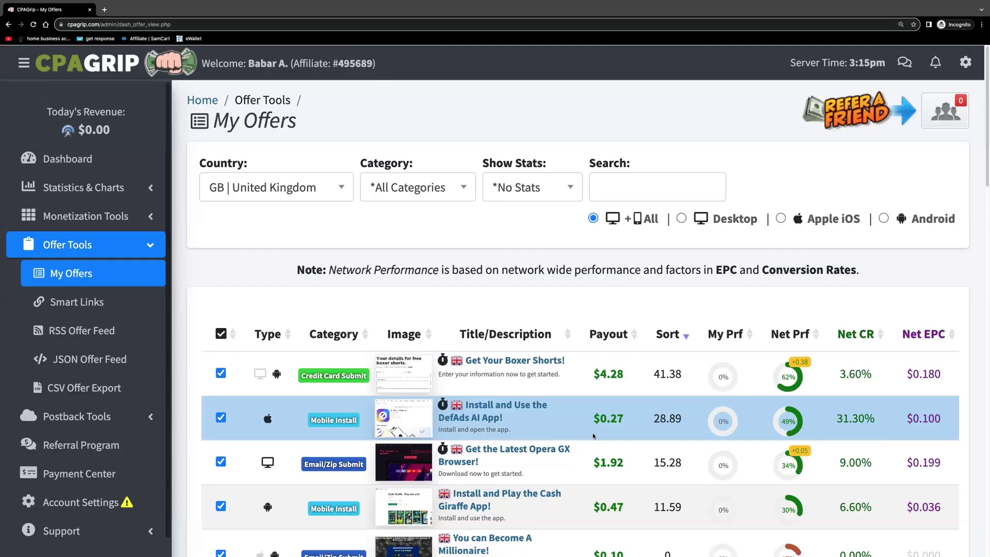
Reload My Offers and filter the list to US | United States offers
{"action": "left_click", "coordinate": [57, 274]}
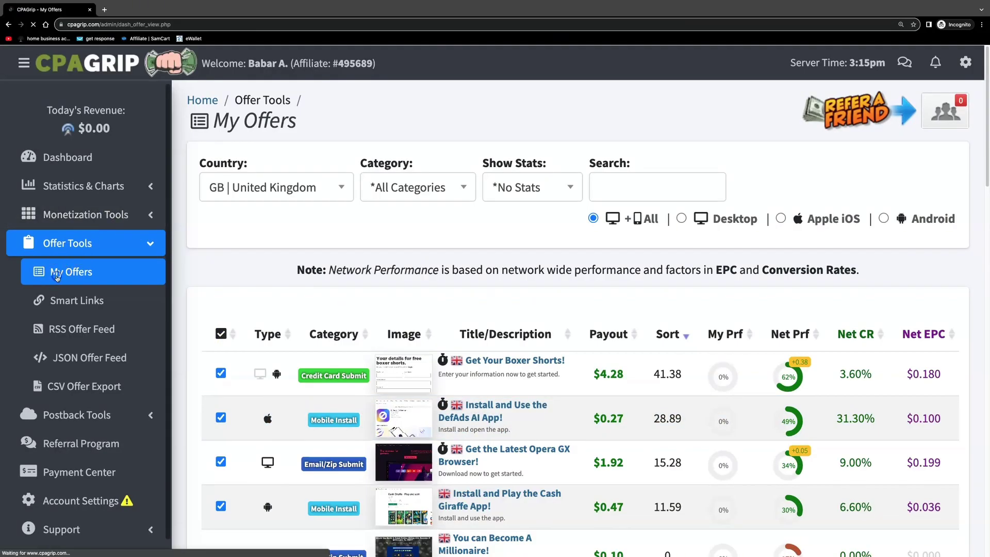
{"action": "left_click", "coordinate": [291, 191]}
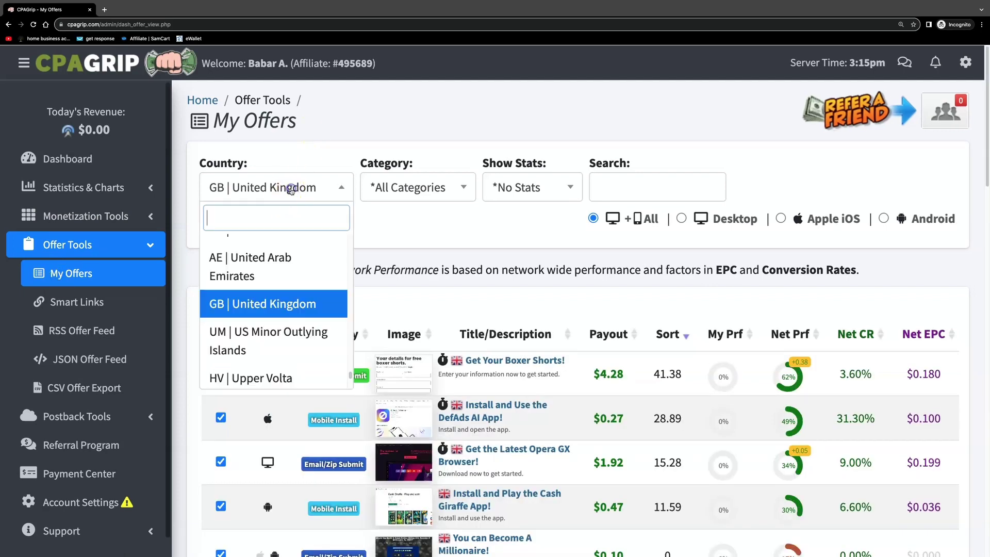
{"action": "left_click", "coordinate": [287, 230]}
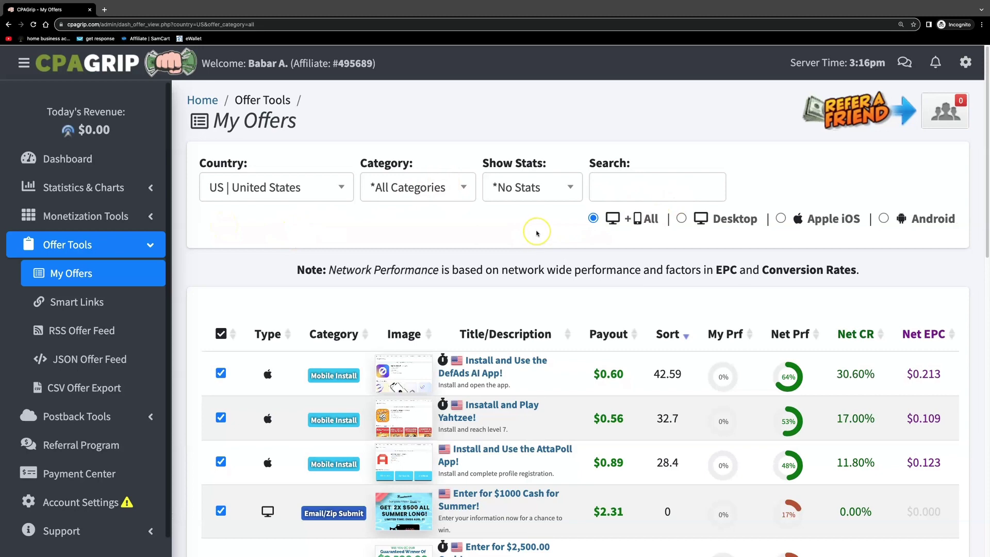
Sort offers by payout, highest first, and scroll to the Enter for $10,000 Now! offer
{"action": "scroll", "coordinate": [568, 268], "scroll_direction": "down", "scroll_amount": 1}
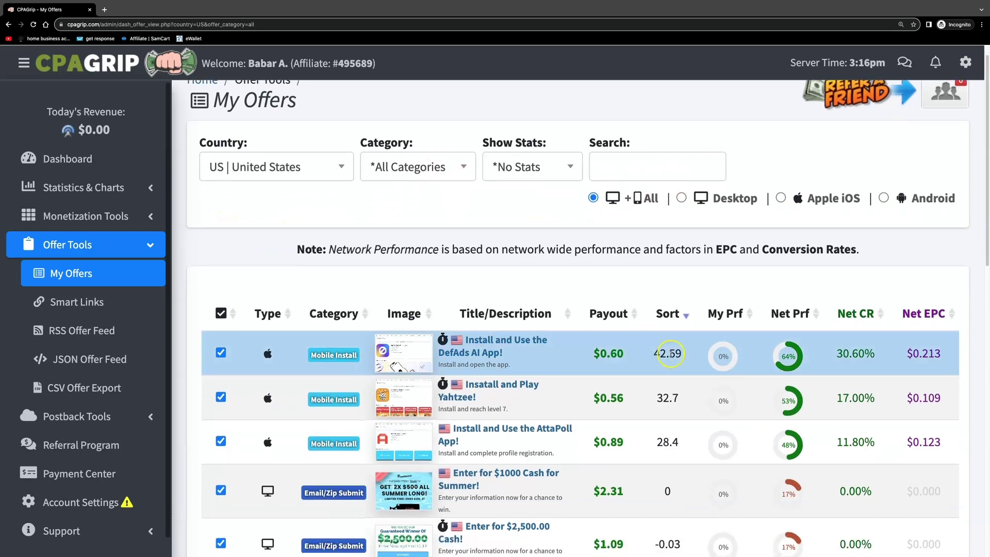
{"action": "left_click", "coordinate": [625, 315]}
{"action": "scroll", "coordinate": [636, 290], "scroll_direction": "down", "scroll_amount": 1}
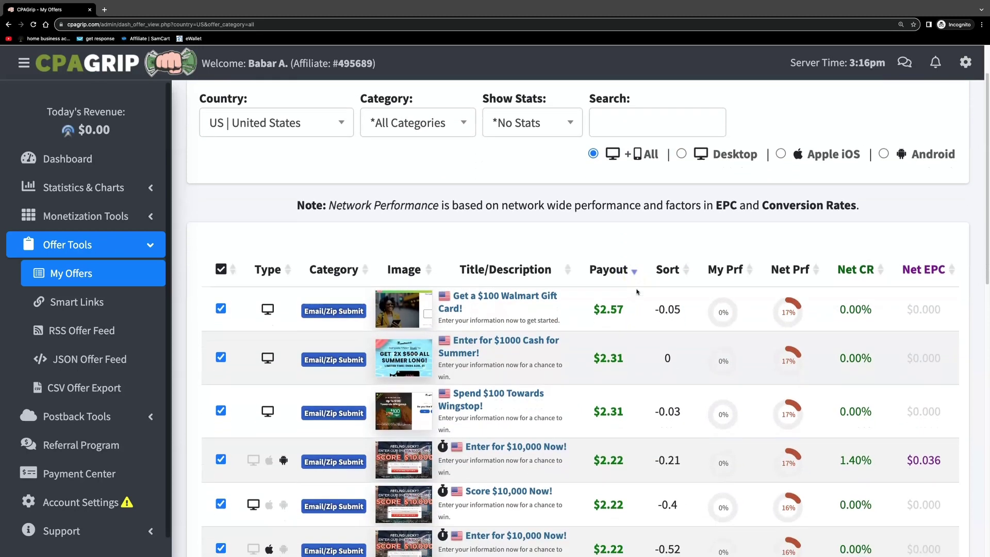
{"action": "scroll", "coordinate": [637, 291], "scroll_direction": "down", "scroll_amount": 1}
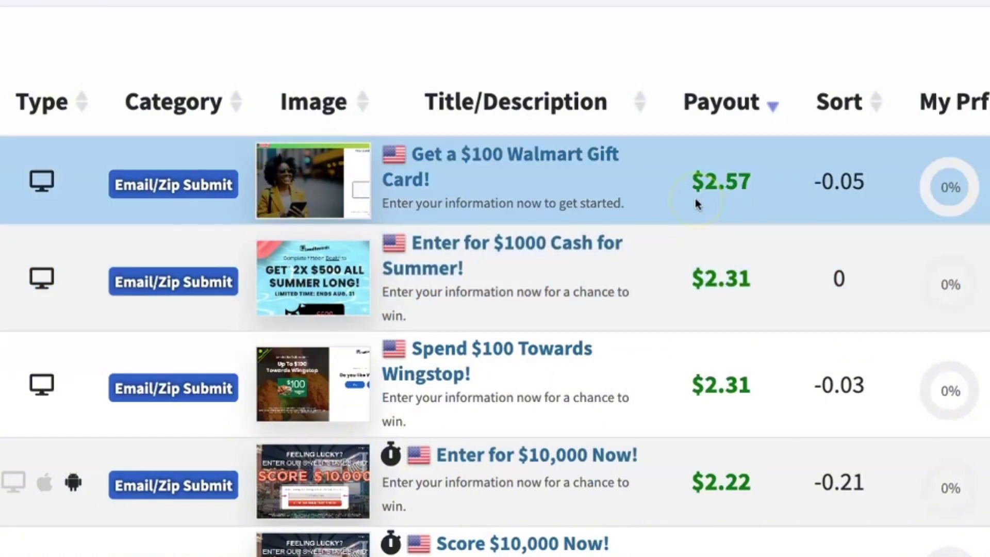
{"action": "scroll", "coordinate": [695, 198], "scroll_direction": "down", "scroll_amount": 10}
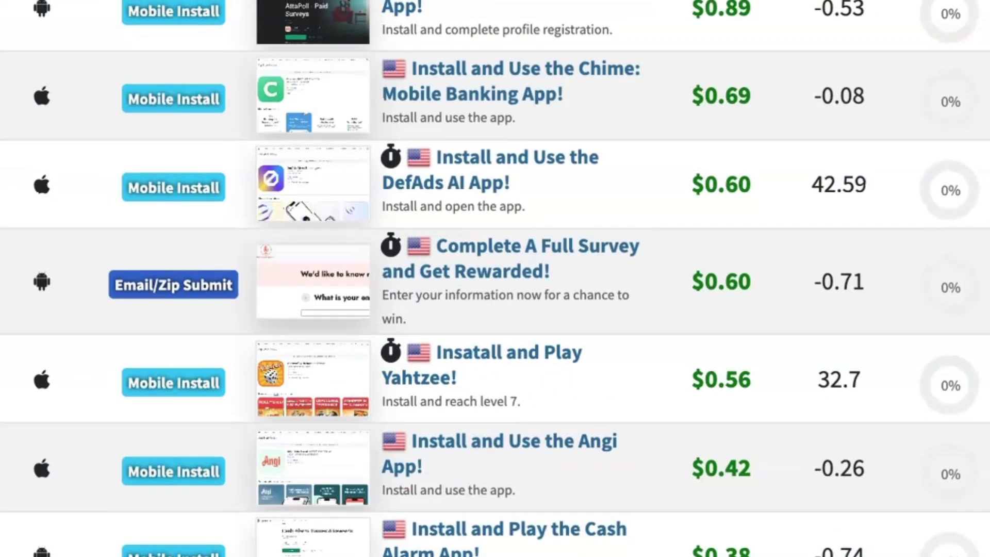
{"action": "scroll", "coordinate": [495, 279], "scroll_direction": "up", "scroll_amount": 1}
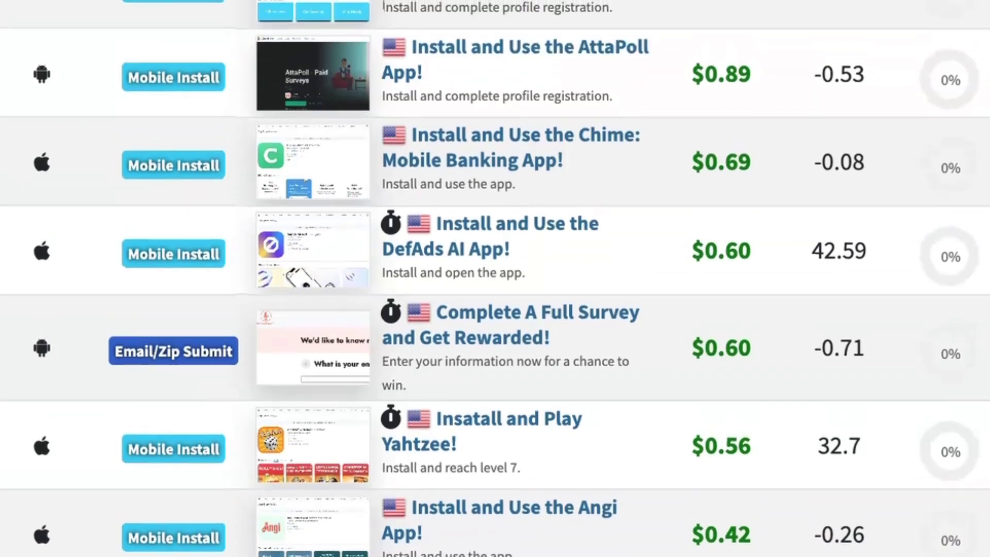
{"action": "scroll", "coordinate": [496, 278], "scroll_direction": "up", "scroll_amount": 1}
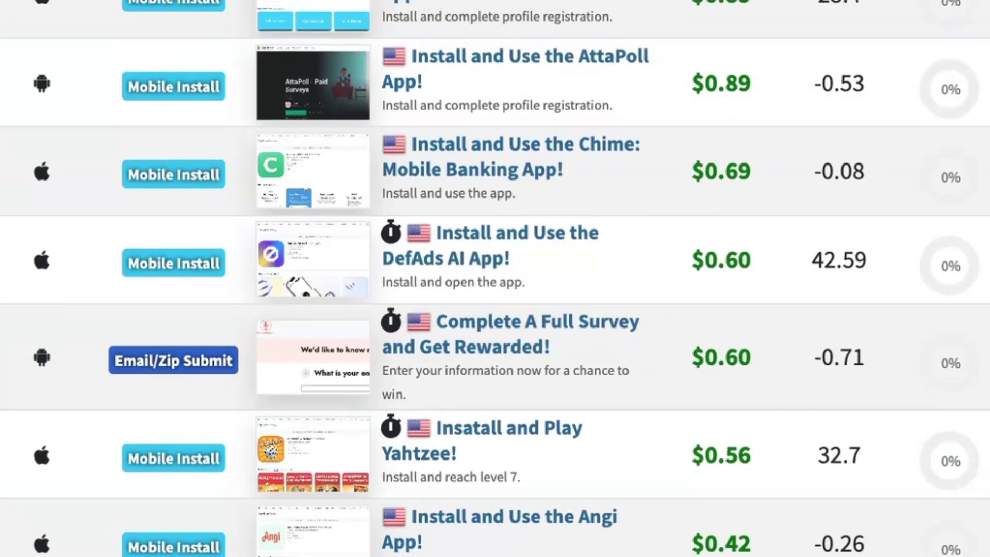
{"action": "scroll", "coordinate": [686, 304], "scroll_direction": "up", "scroll_amount": 10}
{"action": "scroll", "coordinate": [685, 304], "scroll_direction": "up", "scroll_amount": 5}
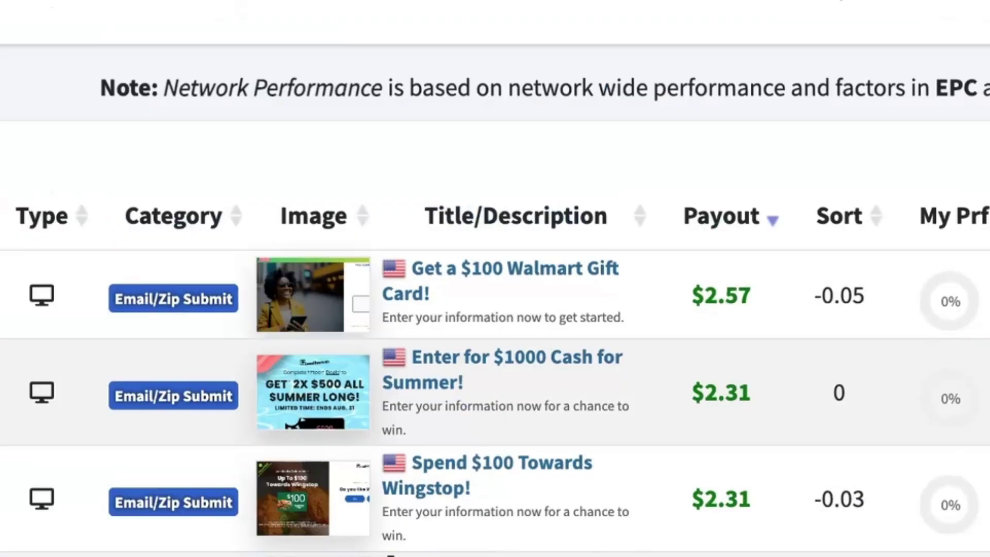
{"action": "scroll", "coordinate": [686, 304], "scroll_direction": "down", "scroll_amount": 1}
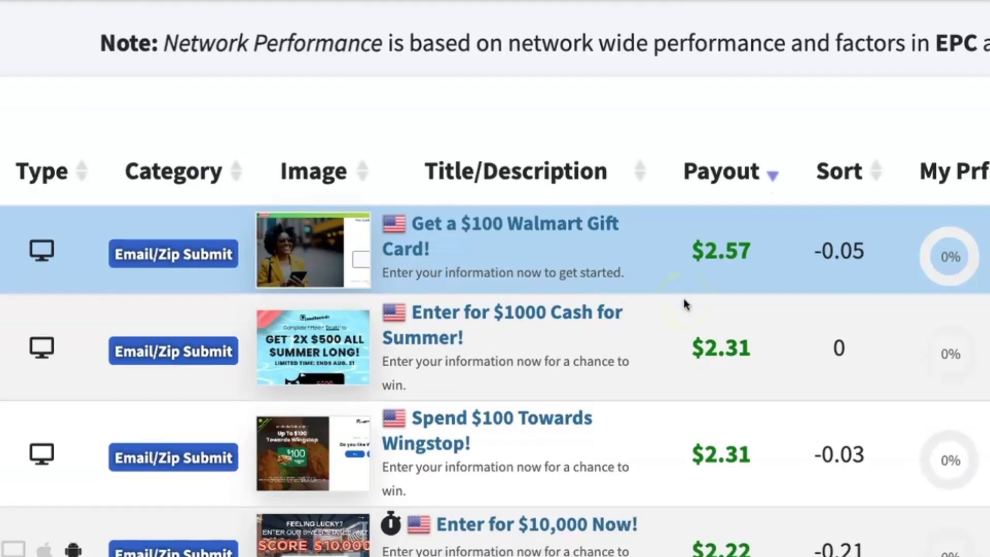
{"action": "scroll", "coordinate": [685, 304], "scroll_direction": "down", "scroll_amount": 3}
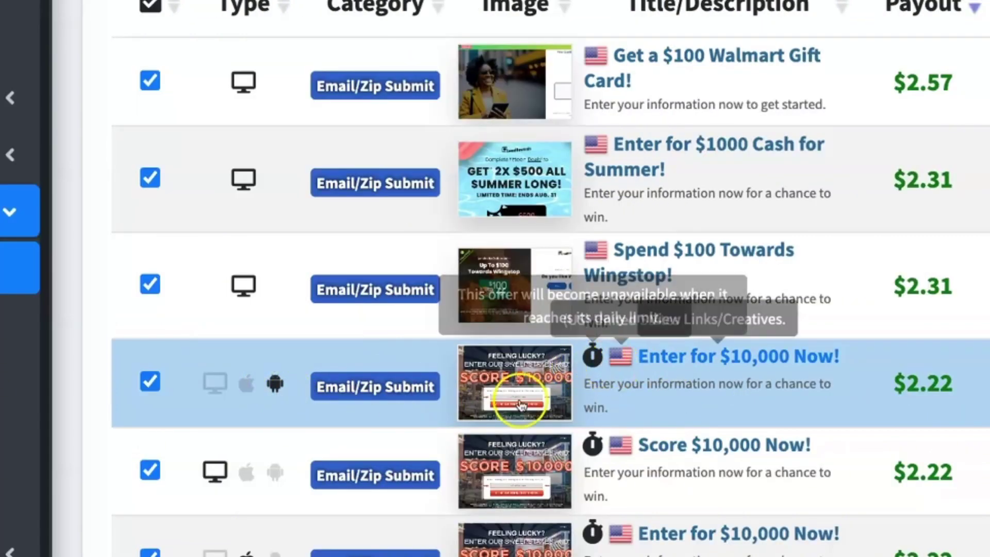
Copy the Enter for $10,000 Now! offer's tracking link from its details, then close them
{"action": "left_click", "coordinate": [504, 371]}
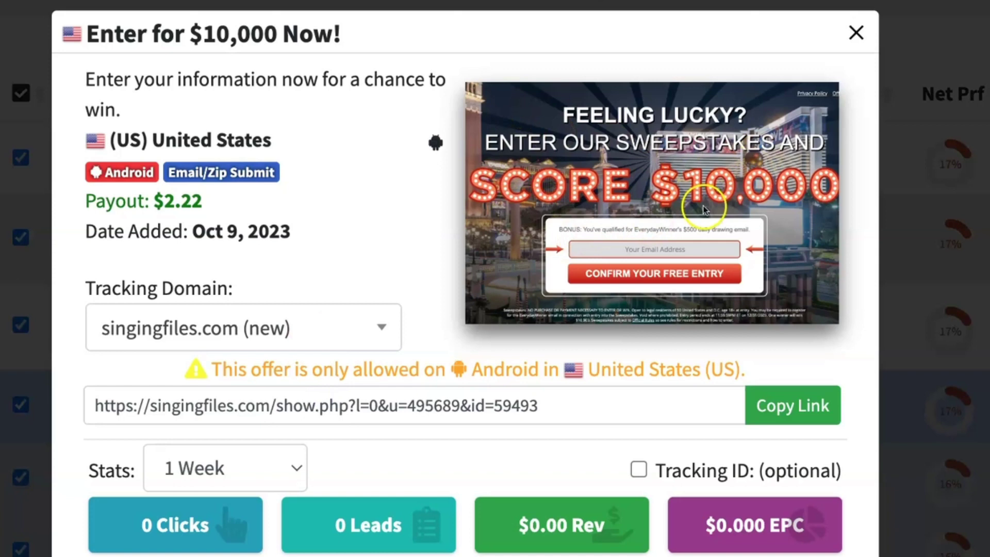
{"action": "left_click", "coordinate": [753, 409]}
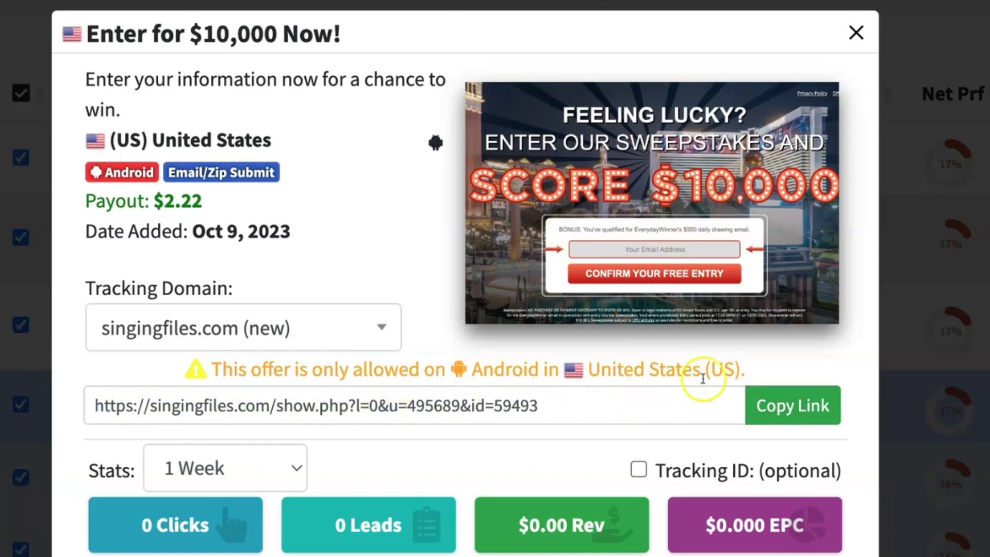
{"action": "left_click", "coordinate": [856, 32]}
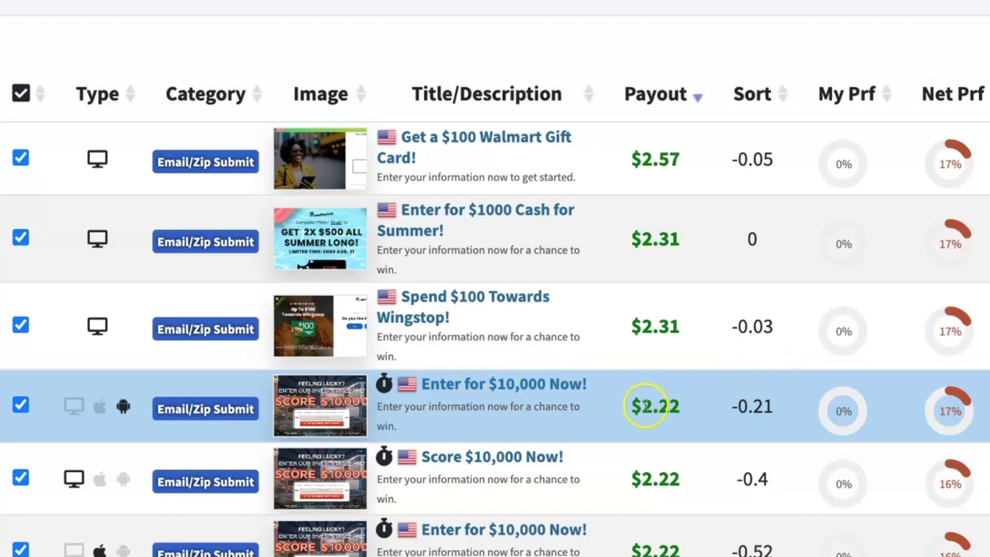
{"action": "scroll", "coordinate": [268, 413], "scroll_direction": "down", "scroll_amount": 1}
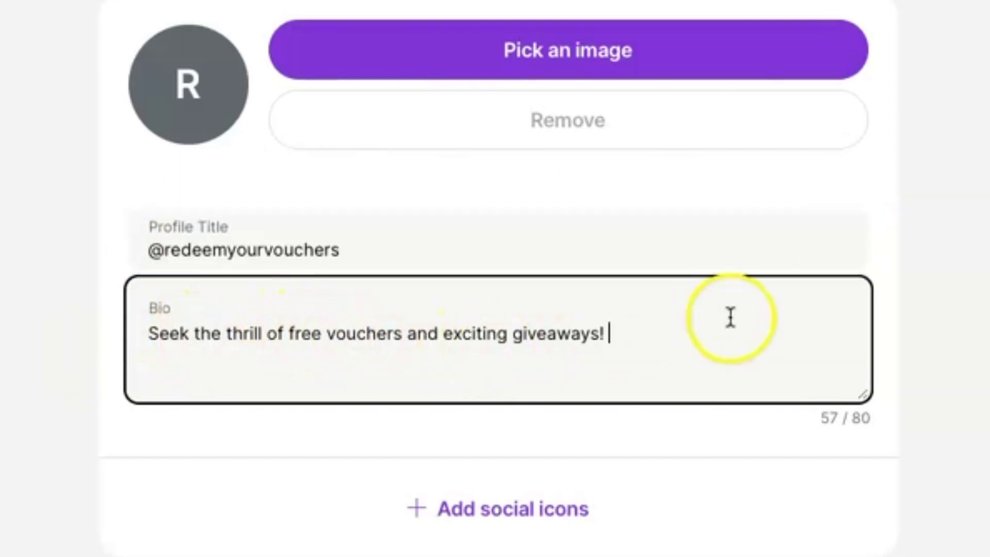
Apply the Hydrangea theme to the Linktree page
{"action": "scroll", "coordinate": [730, 317], "scroll_direction": "down", "scroll_amount": 5}
{"action": "scroll", "coordinate": [729, 530], "scroll_direction": "down", "scroll_amount": 1}
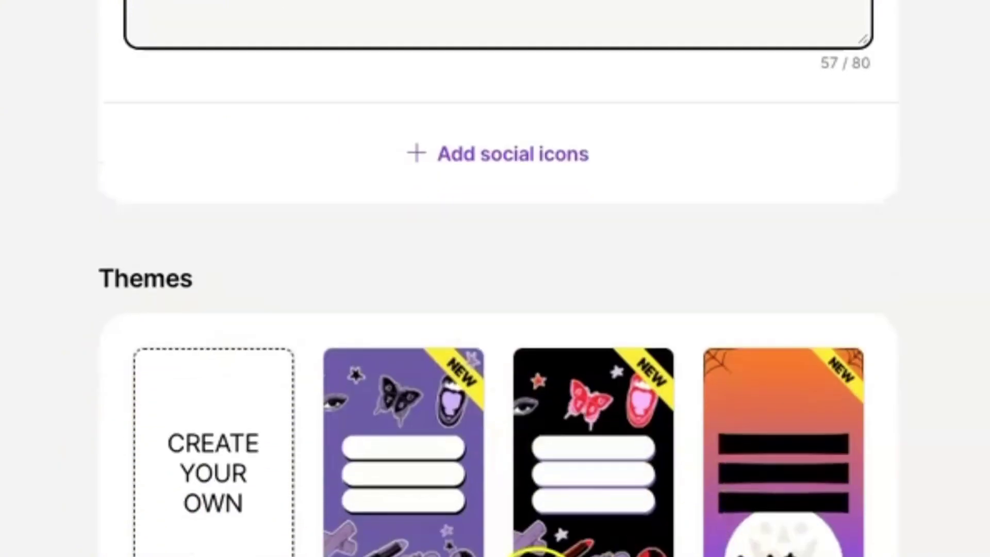
{"action": "scroll", "coordinate": [559, 548], "scroll_direction": "up", "scroll_amount": 8}
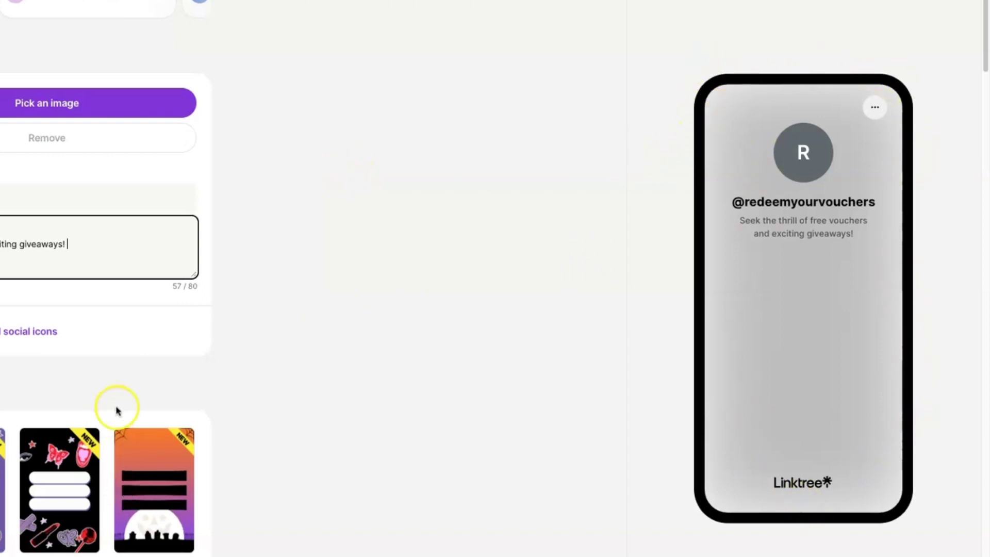
{"action": "scroll", "coordinate": [185, 362], "scroll_direction": "down", "scroll_amount": 3}
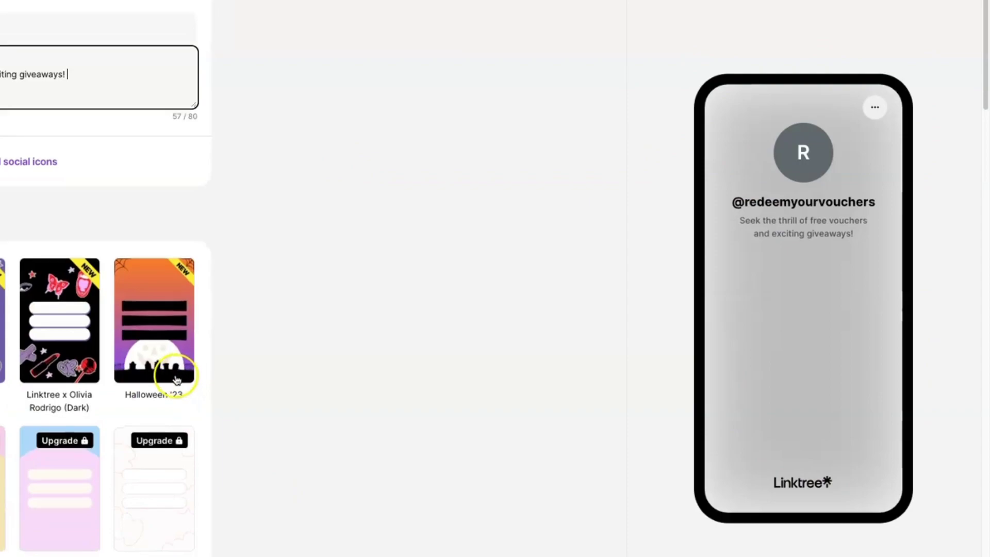
{"action": "scroll", "coordinate": [175, 381], "scroll_direction": "down", "scroll_amount": 5}
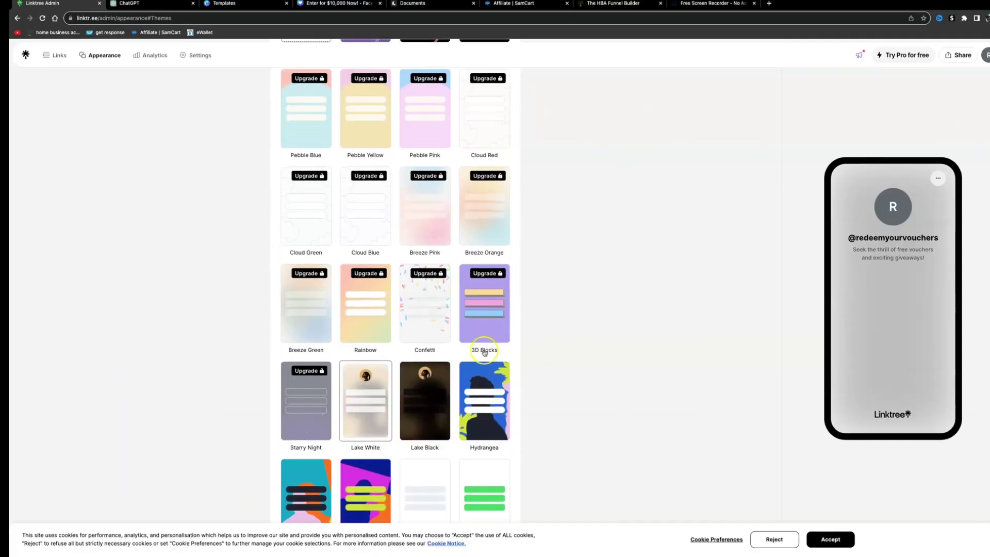
{"action": "left_click", "coordinate": [488, 381]}
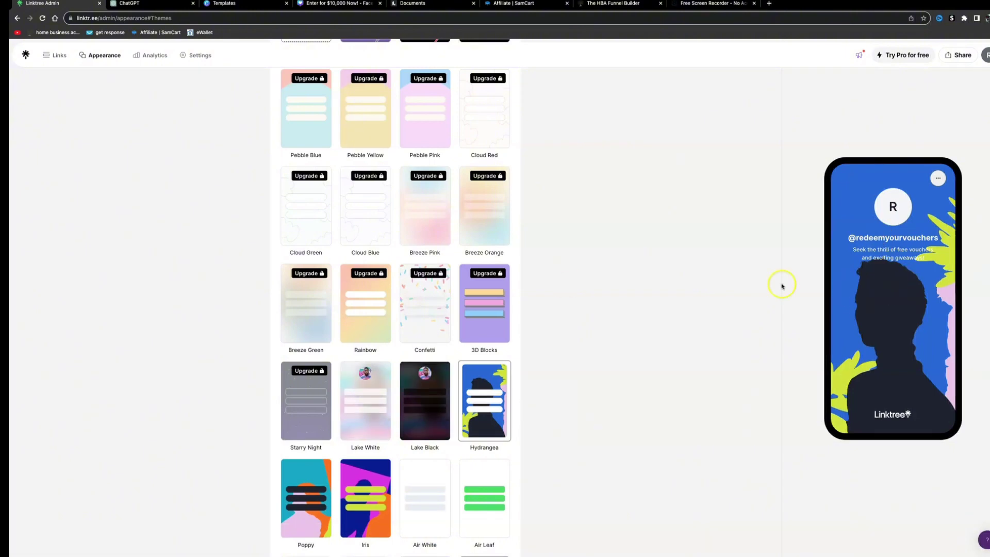
Start editing the profile bio and title, and recopy the $10,000 offer's tracking link
{"action": "scroll", "coordinate": [352, 262], "scroll_direction": "up", "scroll_amount": 10}
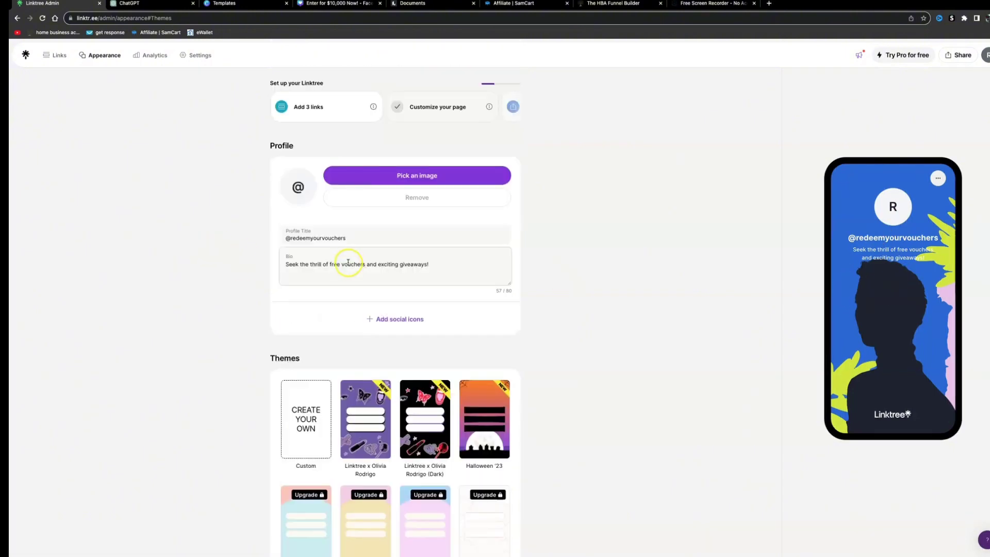
{"action": "left_click", "coordinate": [289, 260]}
{"action": "left_click", "coordinate": [338, 239]}
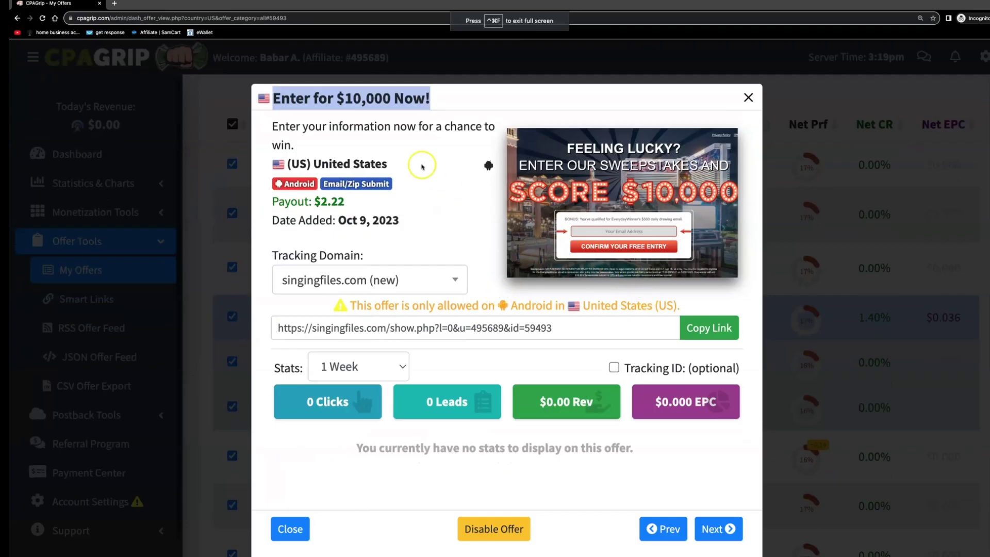
{"action": "left_click", "coordinate": [706, 333]}
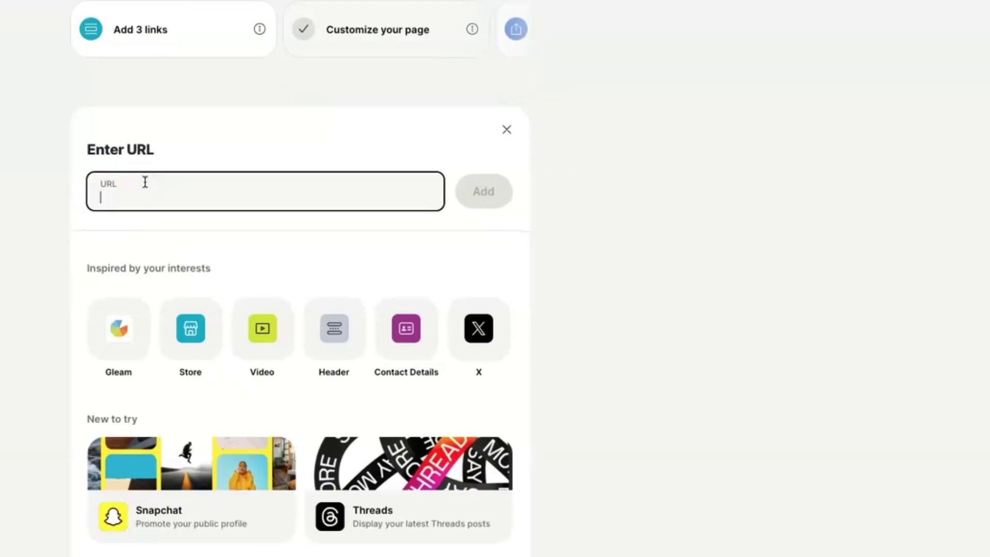
Add the singingfiles.com offer link titled 'Enter for $10,000 Now!' and copy the linktr.ee page URL
{"action": "type", "text": "https://singingfiles.com/show.php?l=0&u=495689&id=59483"}
{"action": "left_click", "coordinate": [488, 195]}
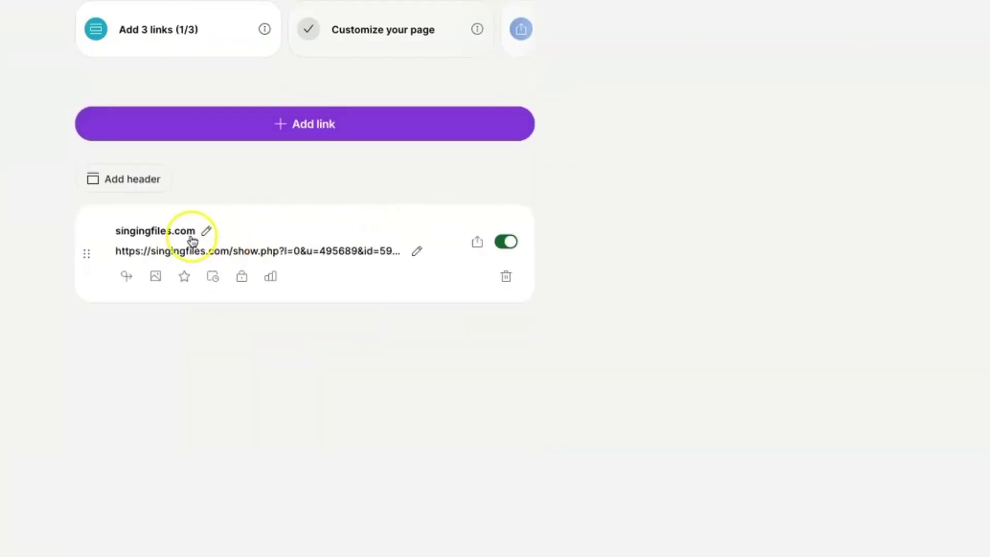
{"action": "left_click", "coordinate": [205, 230]}
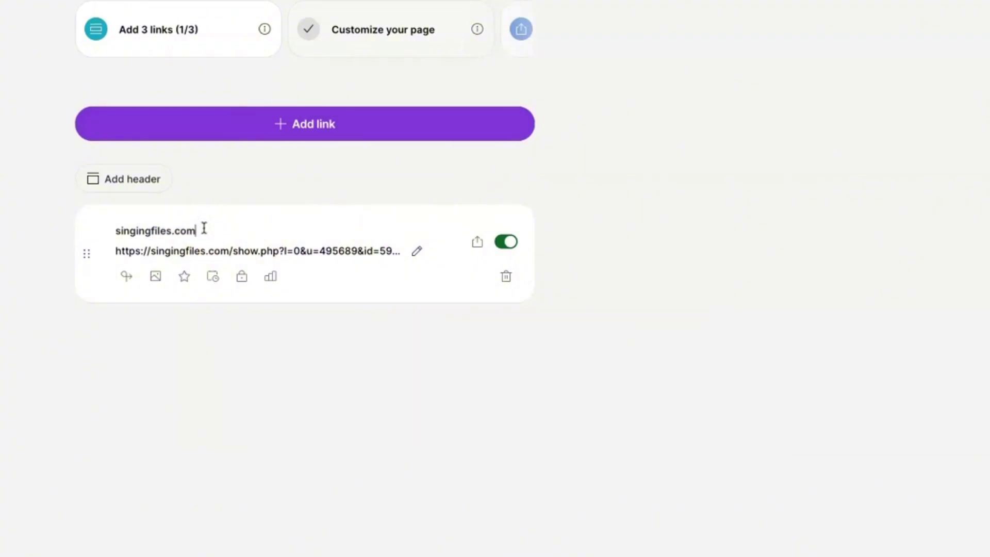
{"action": "key", "text": "ctrl+a"}
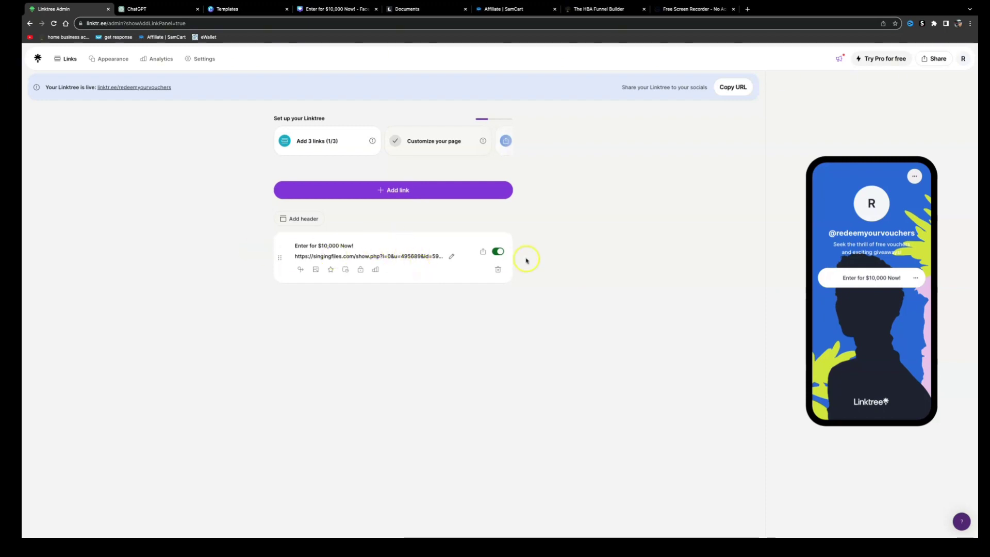
{"action": "left_click", "coordinate": [936, 61]}
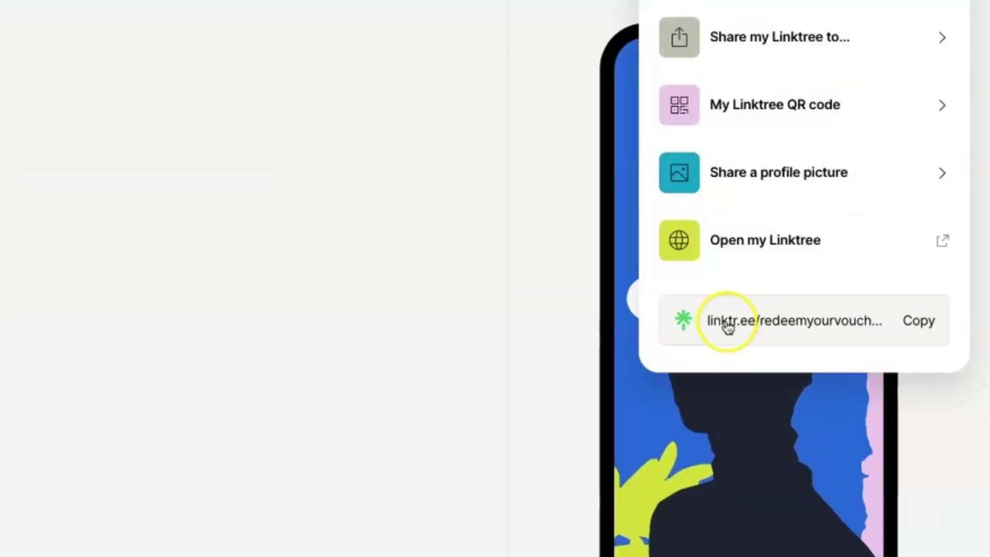
{"action": "left_click", "coordinate": [922, 322]}
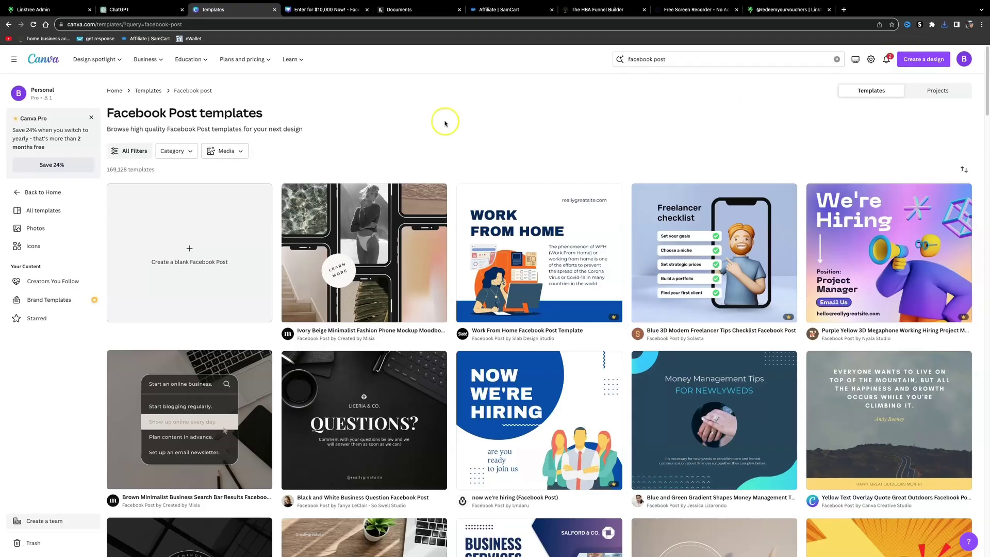
Switch to the Canva tab holding the 'Enter for $10,000 Now!' design
{"action": "key", "text": "ctrl+Tab"}
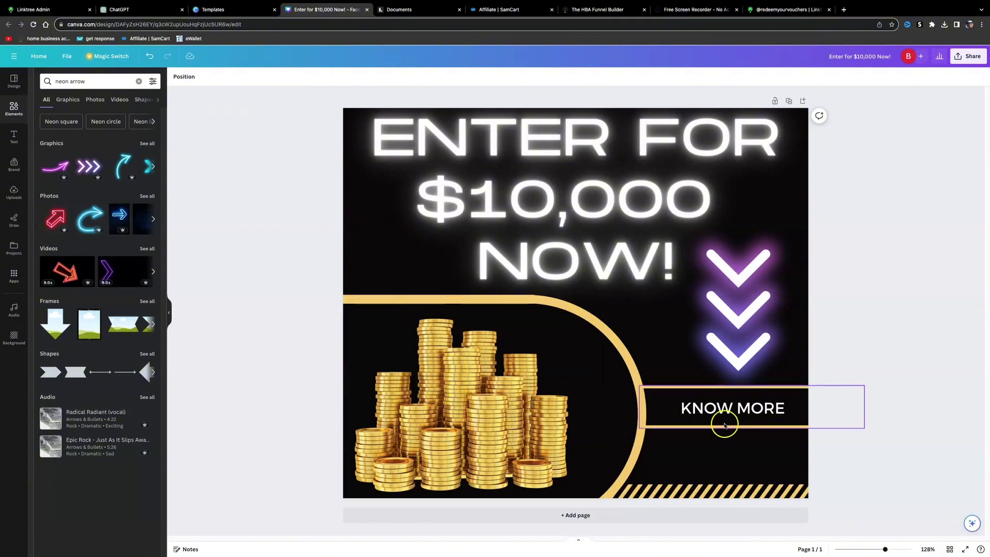
{"action": "left_click", "coordinate": [15, 85]}
{"action": "left_click", "coordinate": [44, 78]}
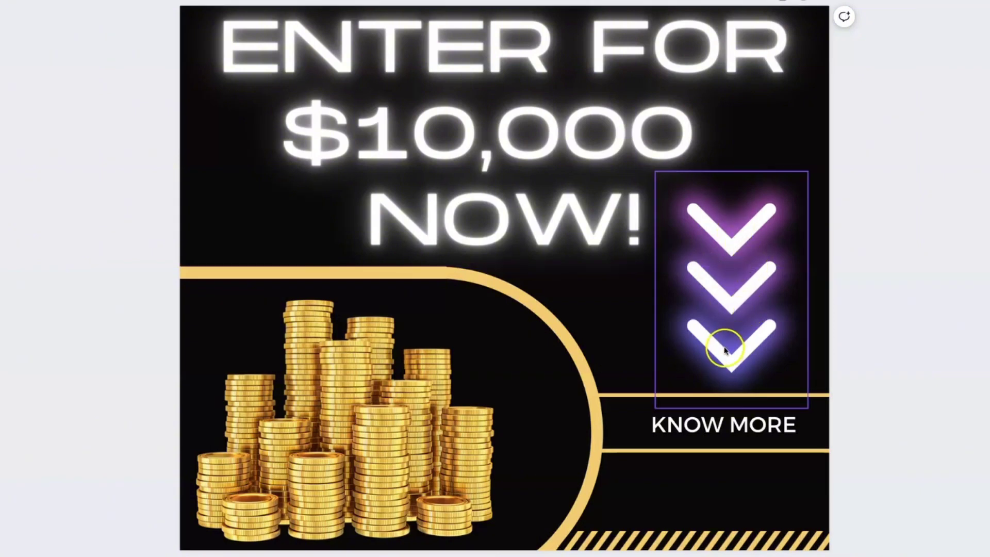
{"action": "left_click", "coordinate": [797, 426]}
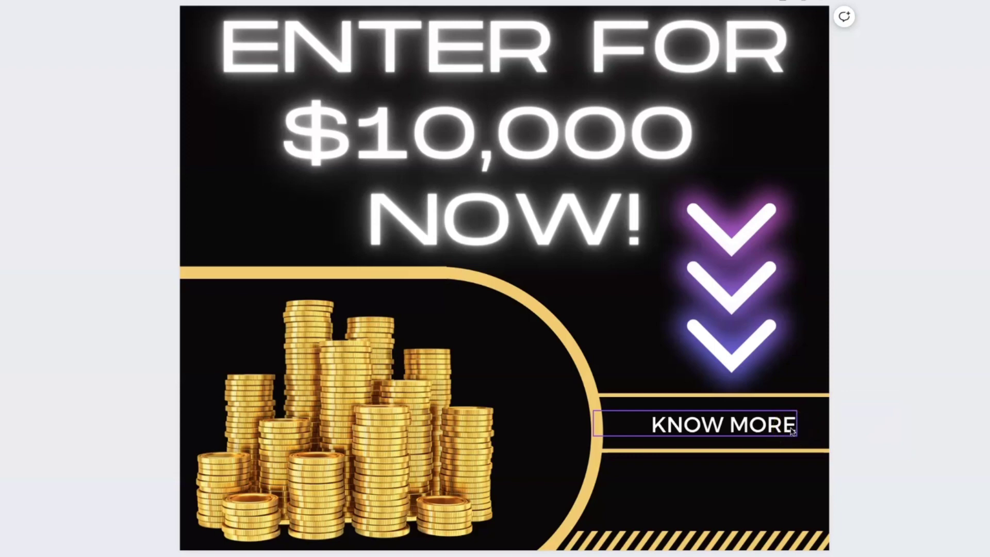
{"action": "left_click", "coordinate": [767, 431]}
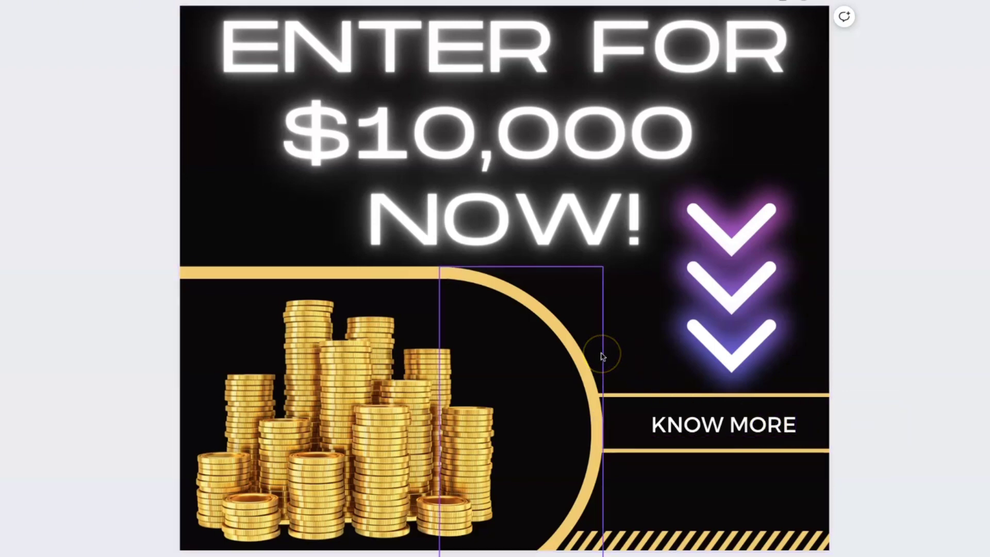
{"action": "left_click", "coordinate": [239, 280]}
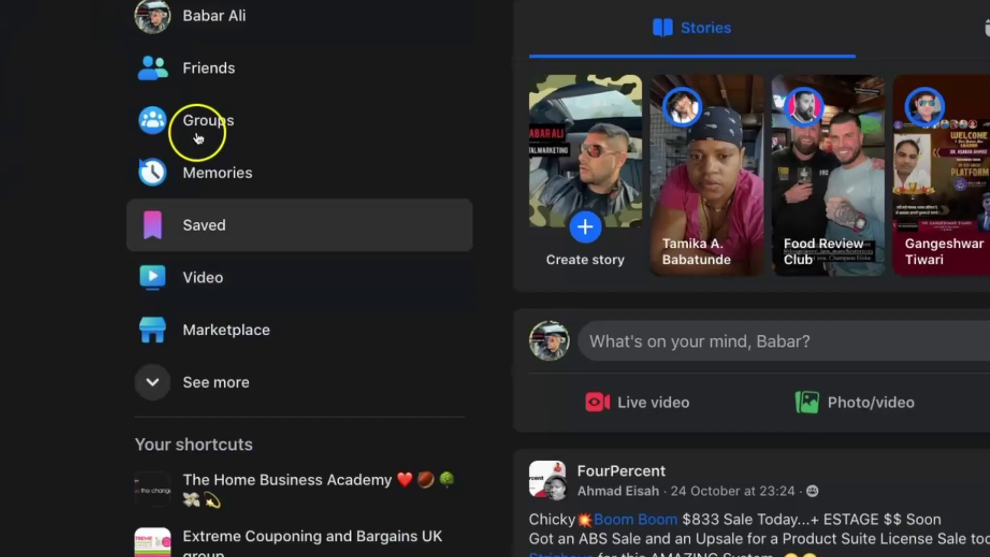
Search Facebook groups for 'coupons' and visit the Extreme Couponing and Bargains UK group
{"action": "left_click", "coordinate": [199, 128]}
{"action": "left_click", "coordinate": [179, 160]}
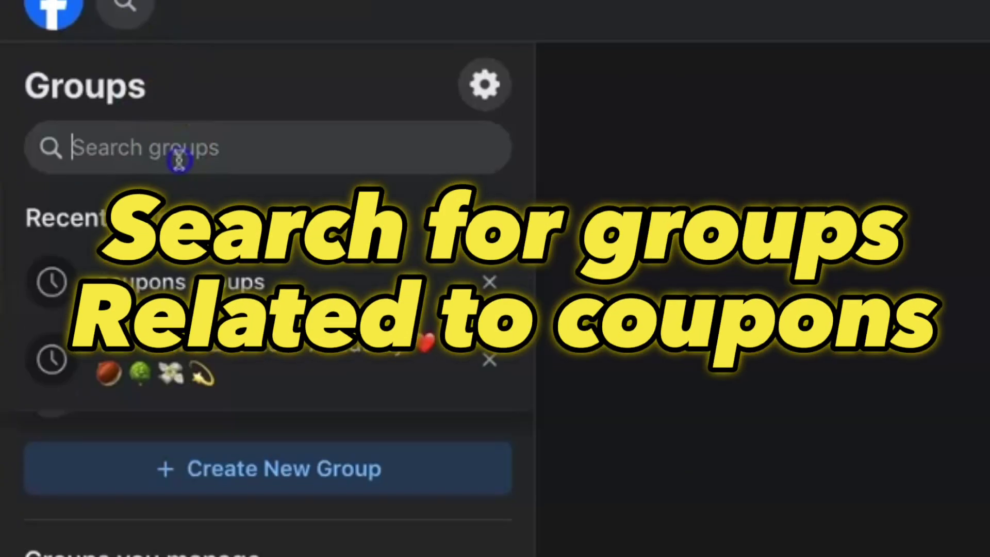
{"action": "type", "text": "coupons"}
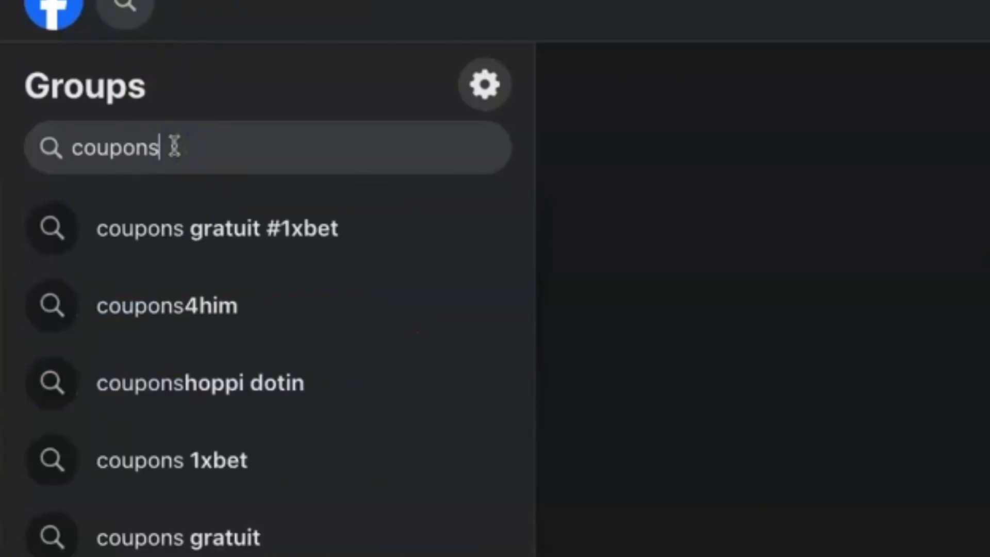
{"action": "key", "text": "Return"}
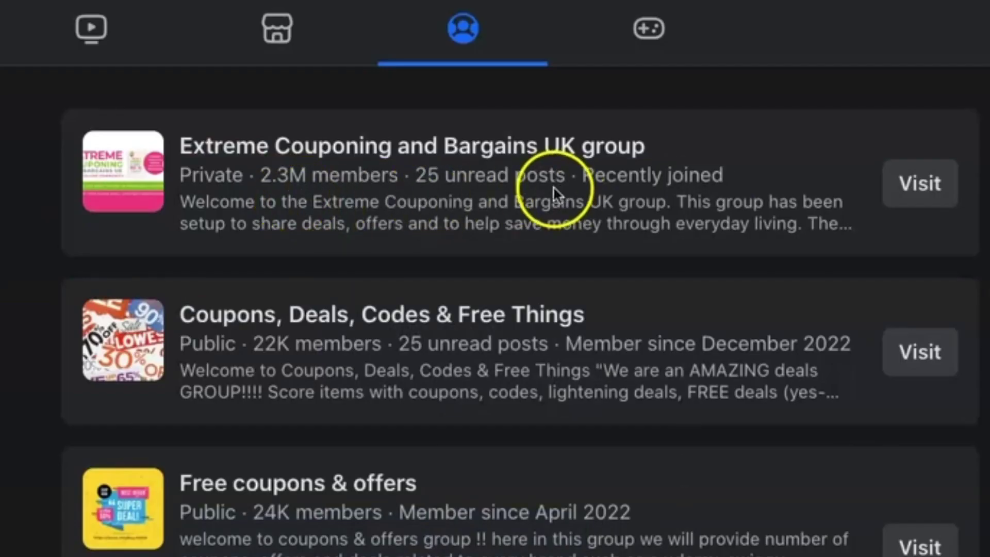
{"action": "left_click", "coordinate": [921, 192]}
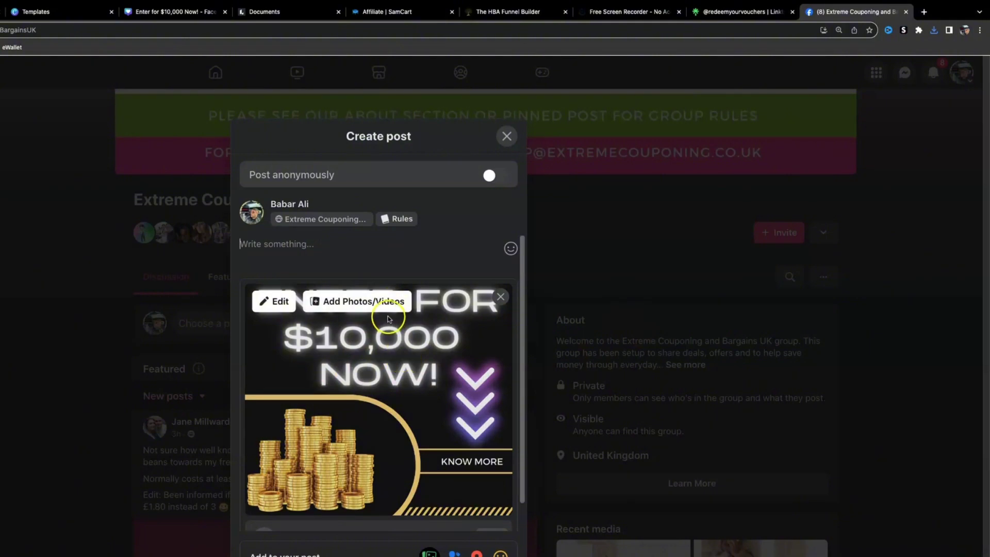
Write the giveaway entry-steps text and correct 'detalis' to 'details'
{"action": "left_click", "coordinate": [284, 244]}
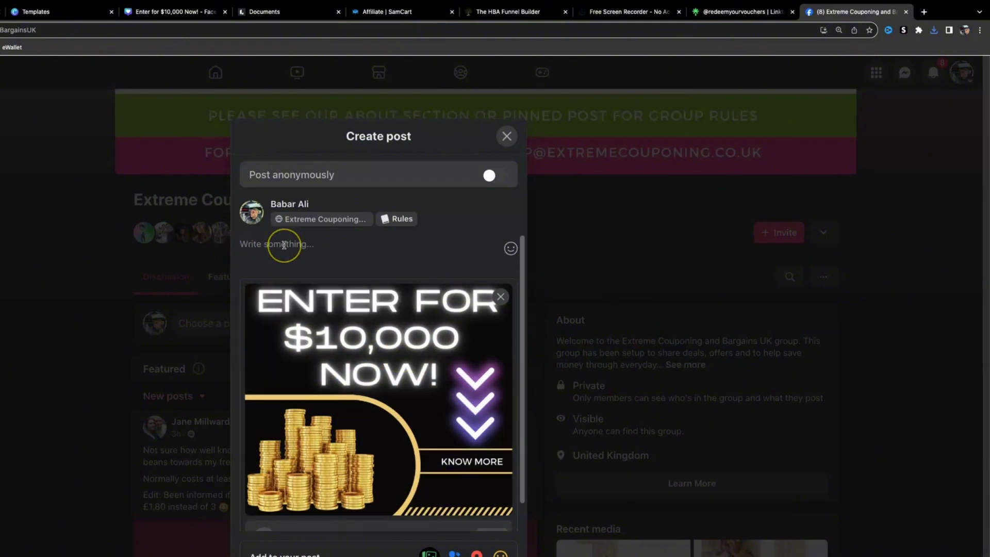
{"action": "left_click", "coordinate": [280, 255]}
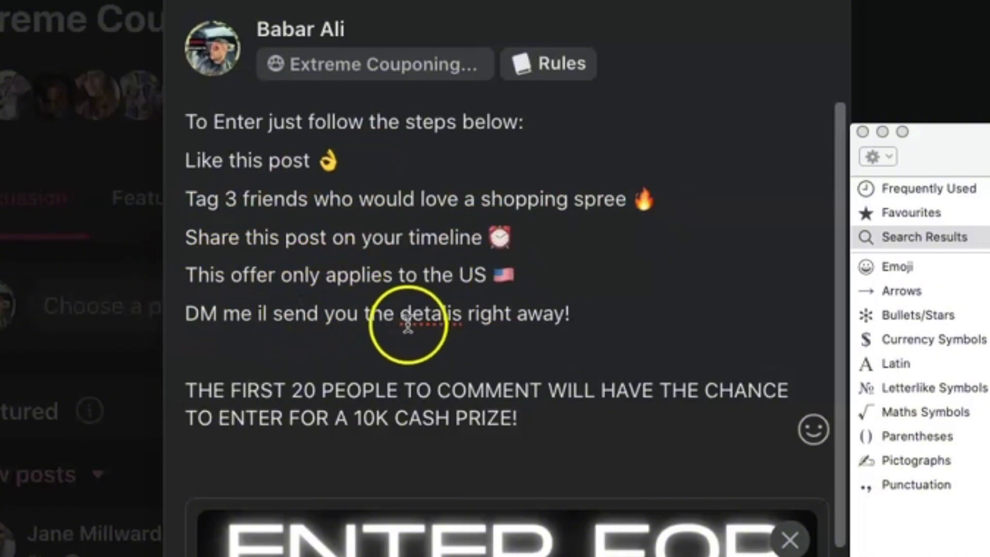
{"action": "left_click", "coordinate": [461, 316]}
{"action": "key", "text": "BackSpace"}
{"action": "key", "text": "BackSpace"}
{"action": "key", "text": "BackSpace"}
{"action": "type", "text": "ils"}
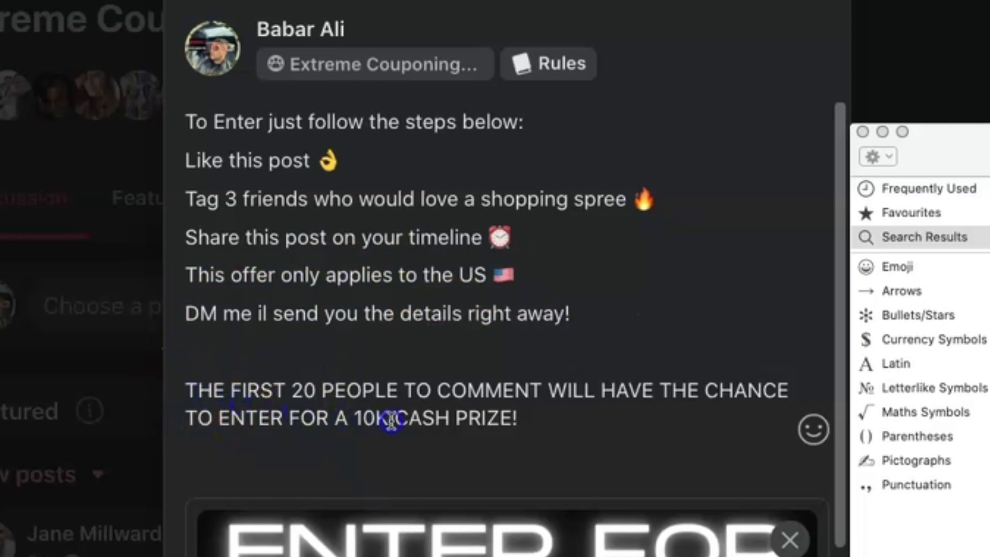
Select the opening words 'To Enter', review the attached $10,000 image, and submit the post
{"action": "key", "text": "super+Up"}
{"action": "key", "text": "shift+alt+Right"}
{"action": "key", "text": "shift+alt+Right"}
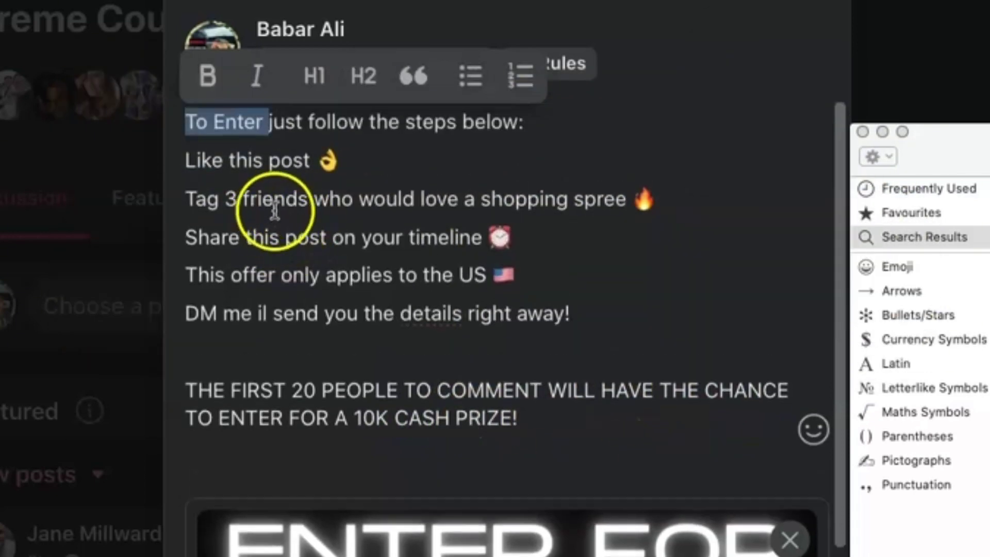
{"action": "scroll", "coordinate": [725, 254], "scroll_direction": "down", "scroll_amount": 3}
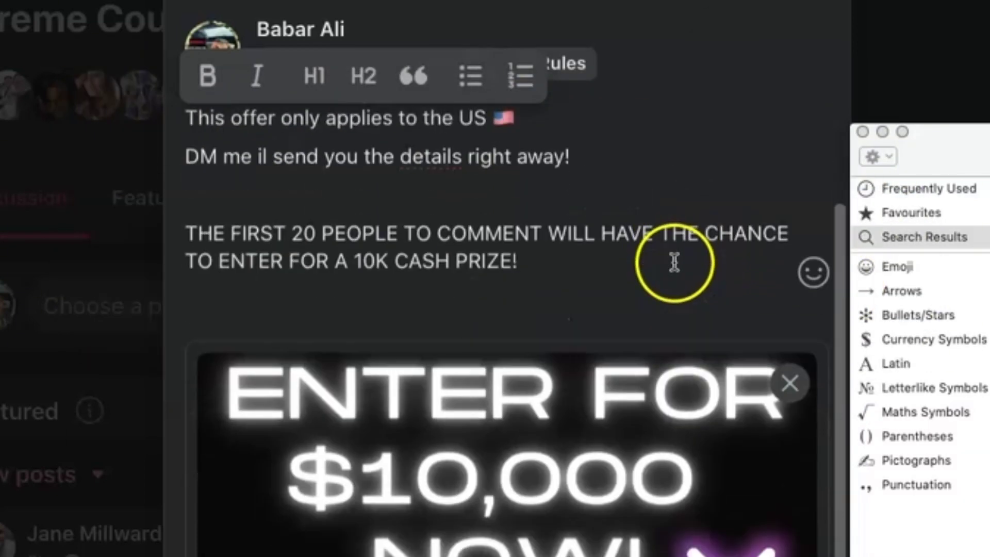
{"action": "scroll", "coordinate": [645, 320], "scroll_direction": "down", "scroll_amount": 2}
{"action": "scroll", "coordinate": [537, 394], "scroll_direction": "down", "scroll_amount": 2}
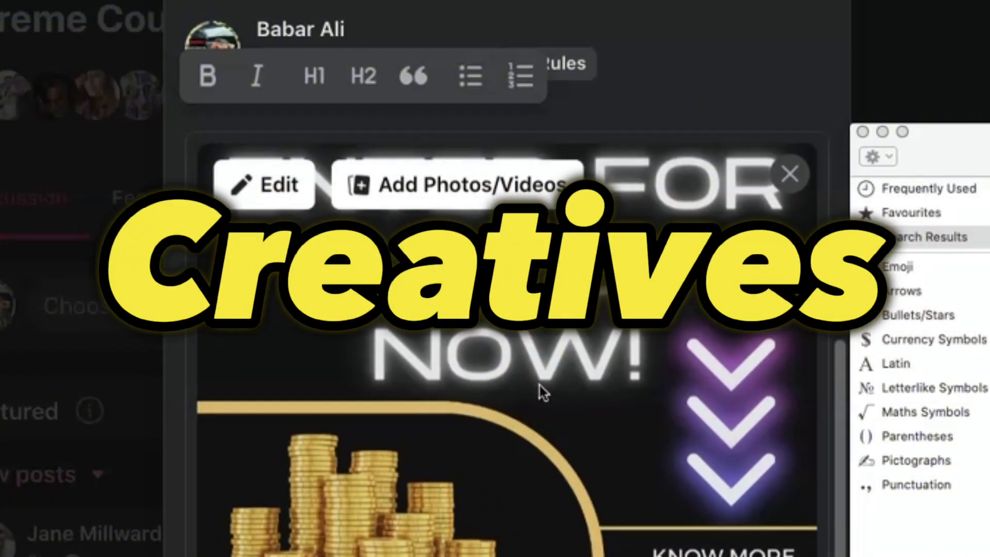
{"action": "left_click", "coordinate": [542, 382]}
{"action": "scroll", "coordinate": [541, 381], "scroll_direction": "down", "scroll_amount": 1}
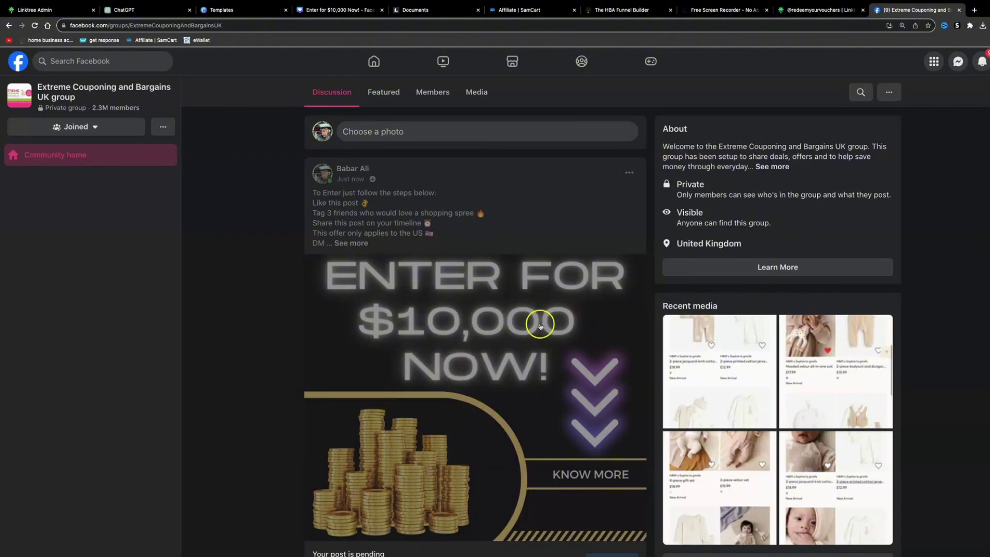
{"action": "scroll", "coordinate": [540, 326], "scroll_direction": "down", "scroll_amount": 1}
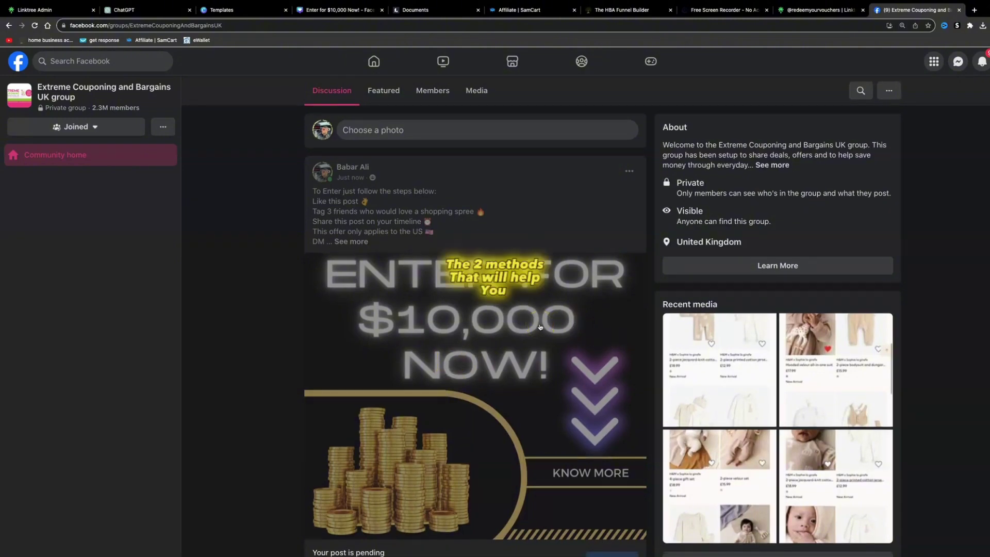
{"action": "scroll", "coordinate": [688, 331], "scroll_direction": "up", "scroll_amount": 5}
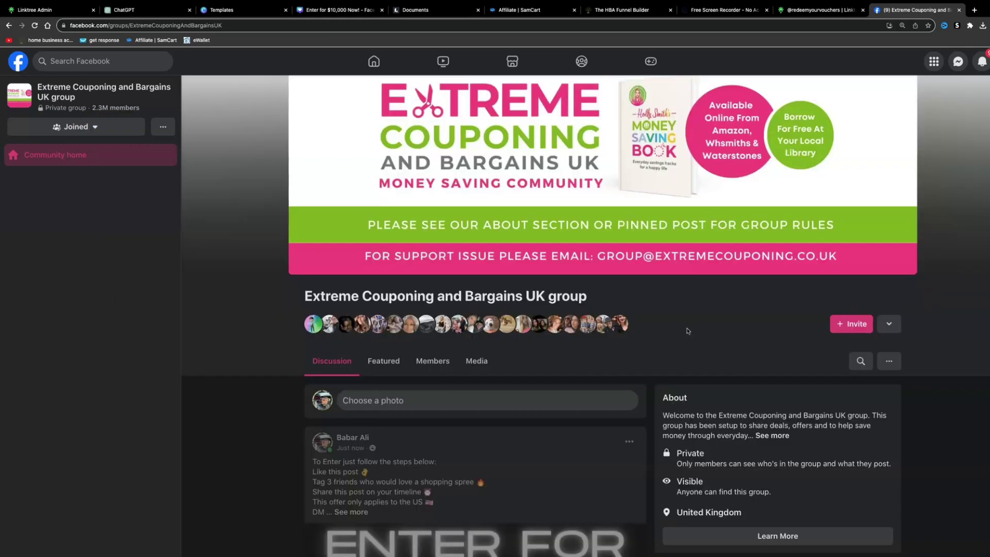
{"action": "scroll", "coordinate": [283, 237], "scroll_direction": "up", "scroll_amount": 1}
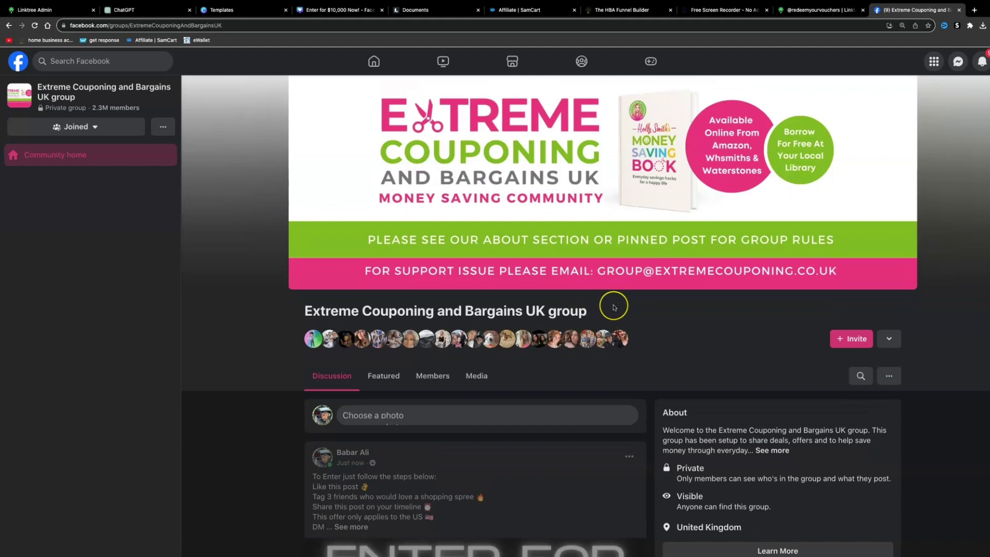
{"action": "scroll", "coordinate": [554, 297], "scroll_direction": "down", "scroll_amount": 12}
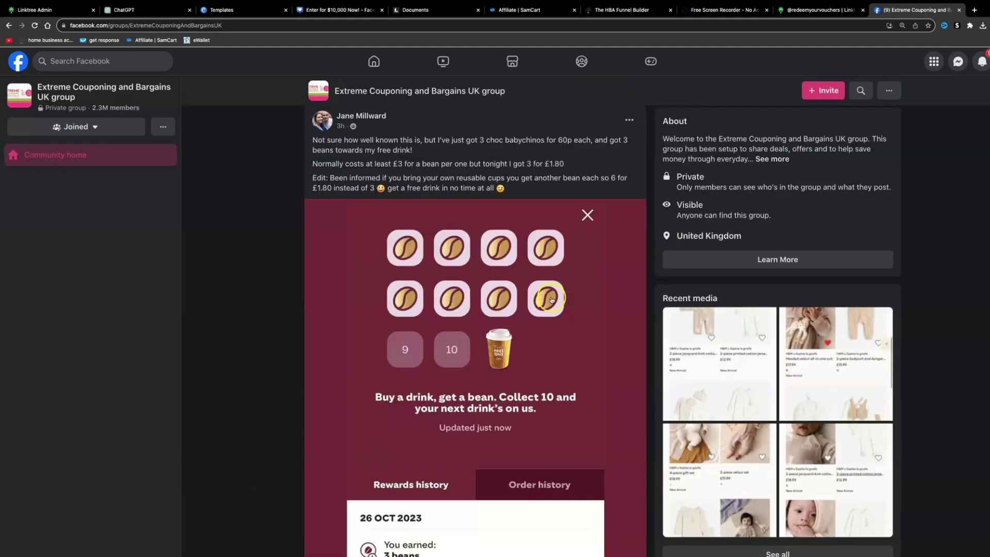
{"action": "scroll", "coordinate": [552, 299], "scroll_direction": "down", "scroll_amount": 5}
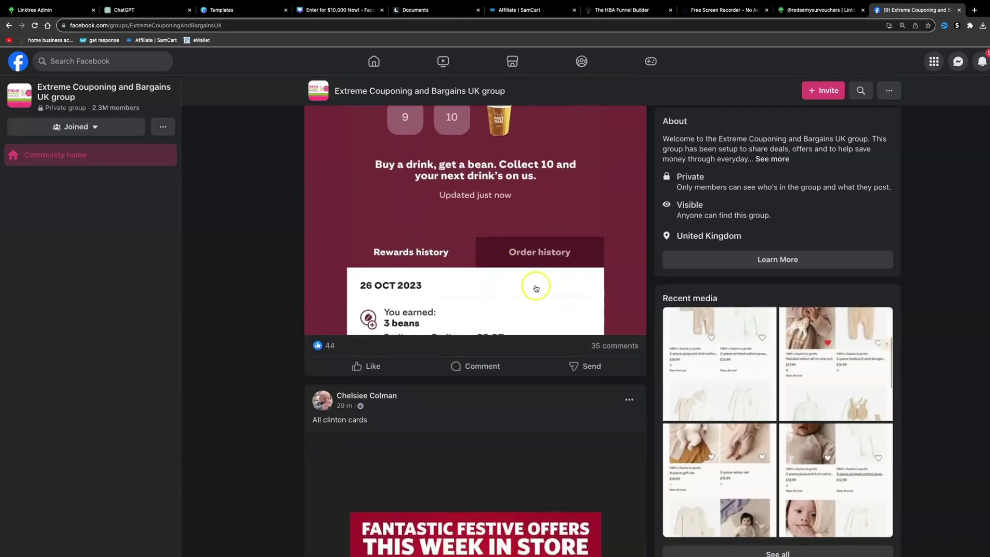
{"action": "scroll", "coordinate": [557, 268], "scroll_direction": "down", "scroll_amount": 1}
{"action": "mouse_move", "coordinate": [605, 343]}
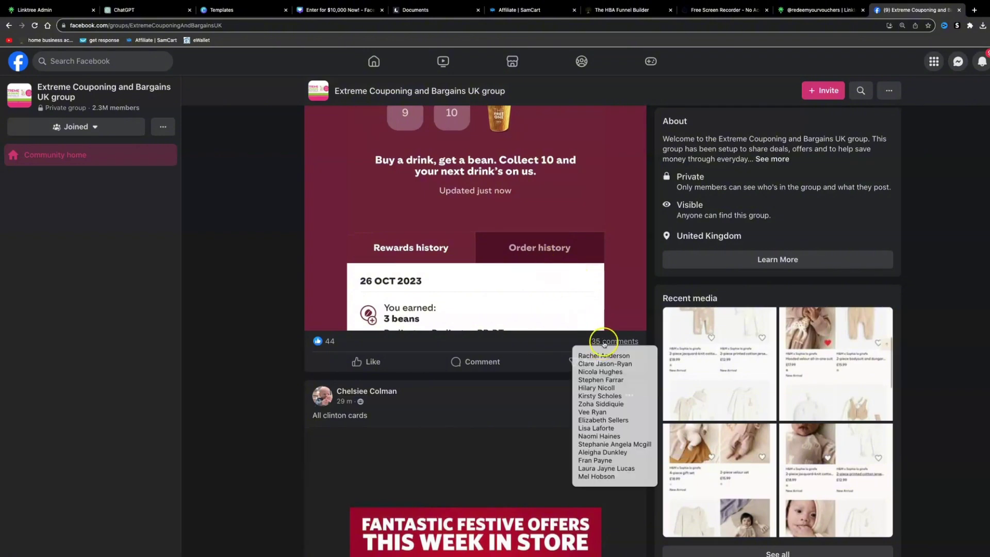
Open the coffee-bean post's 35 comments and go to a commenter's group profile
{"action": "left_click", "coordinate": [604, 341]}
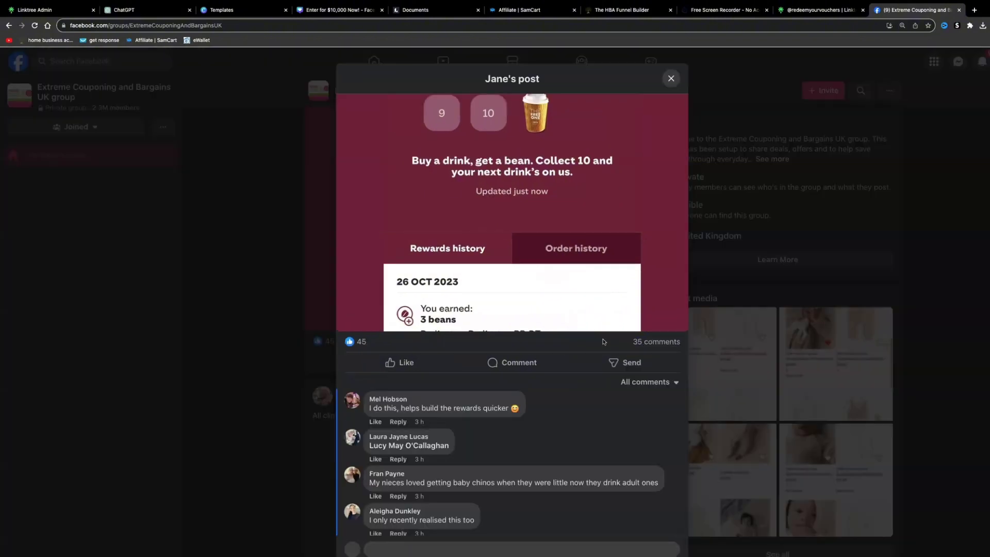
{"action": "mouse_move", "coordinate": [354, 282]}
{"action": "left_click", "coordinate": [354, 247]}
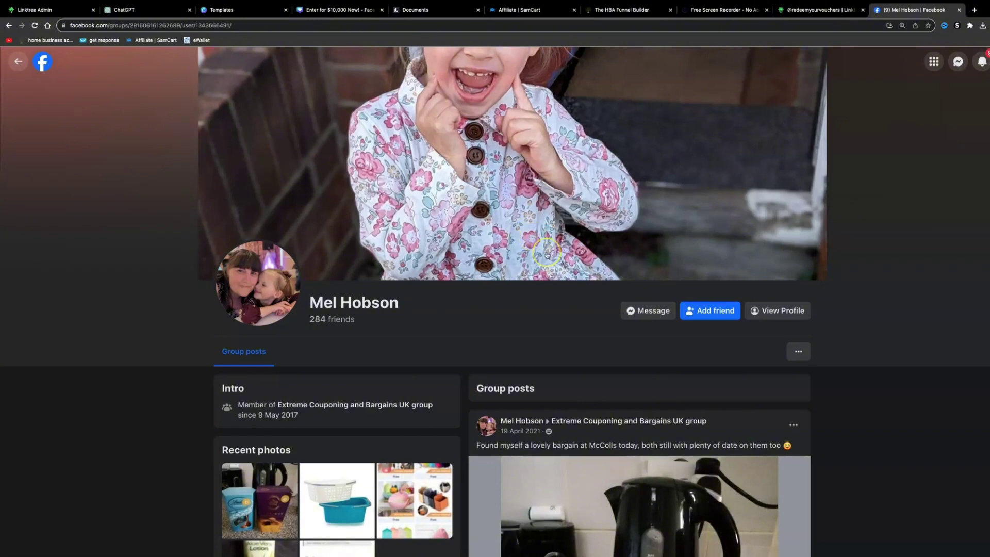
{"action": "left_click", "coordinate": [441, 305]}
{"action": "left_click", "coordinate": [490, 240]}
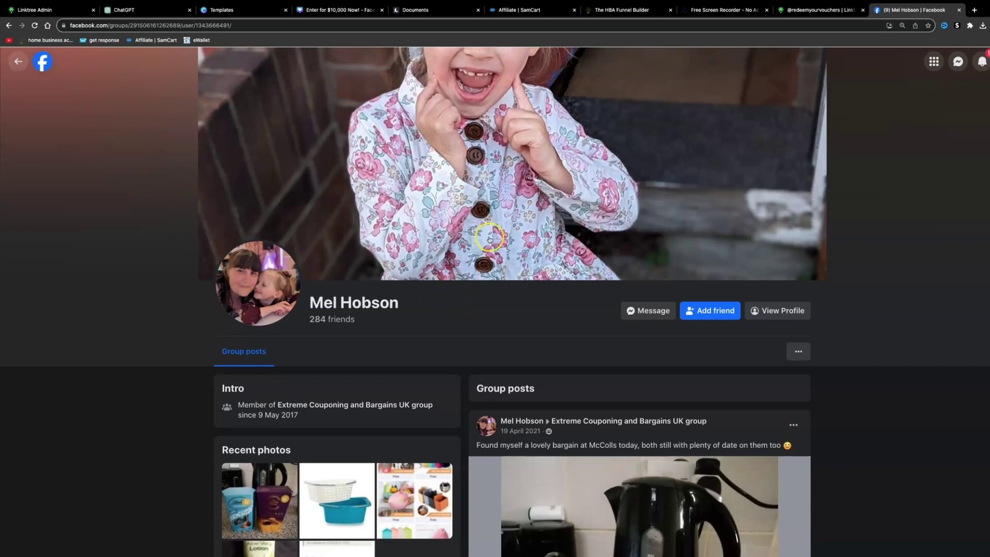